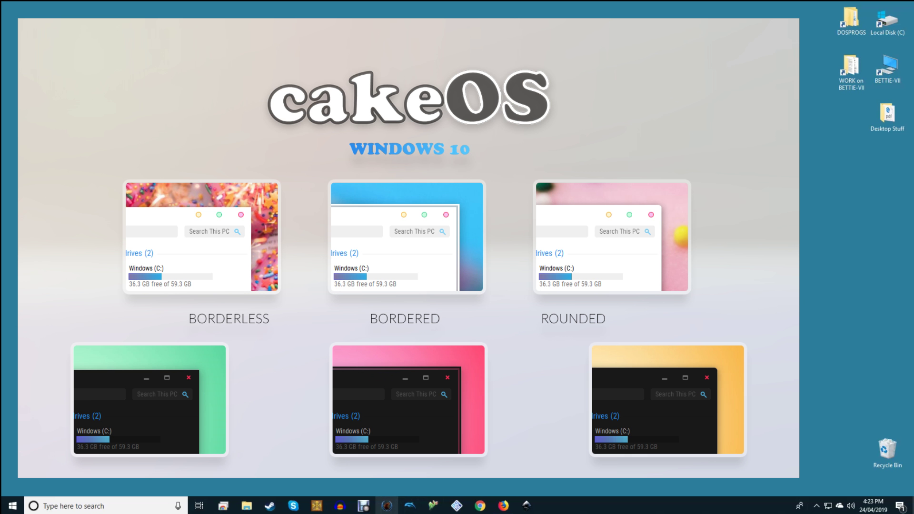
Advance through the cakeOS previews: folder icon sheet, cursor set, then wallpaper image
{"action": "key", "text": "Right"}
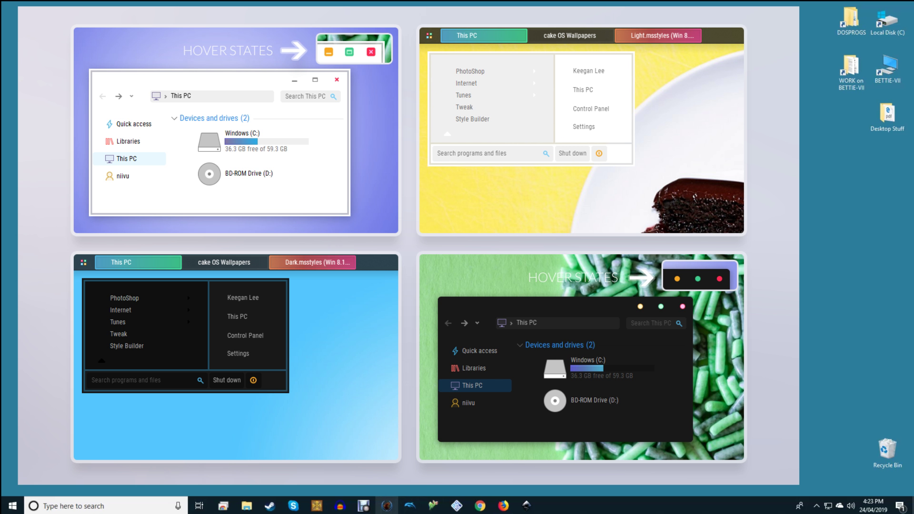
{"action": "key", "text": "Right"}
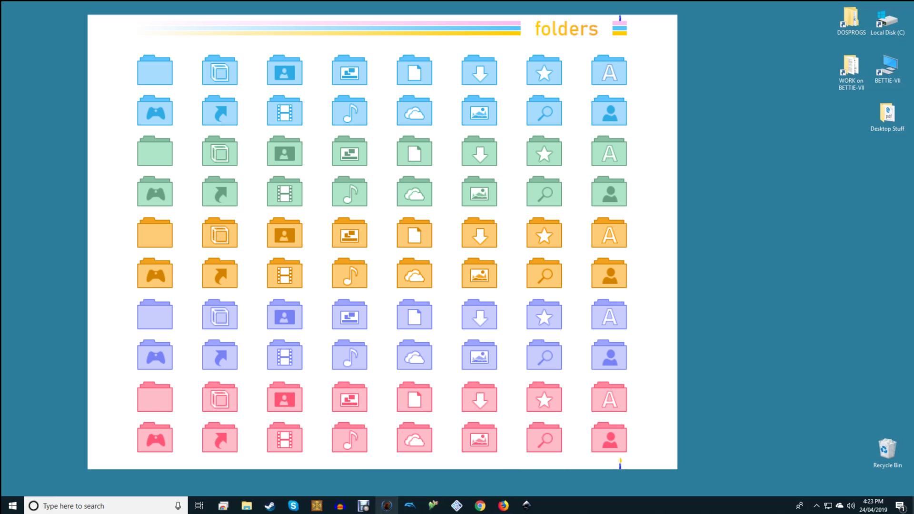
{"action": "key", "text": "Right"}
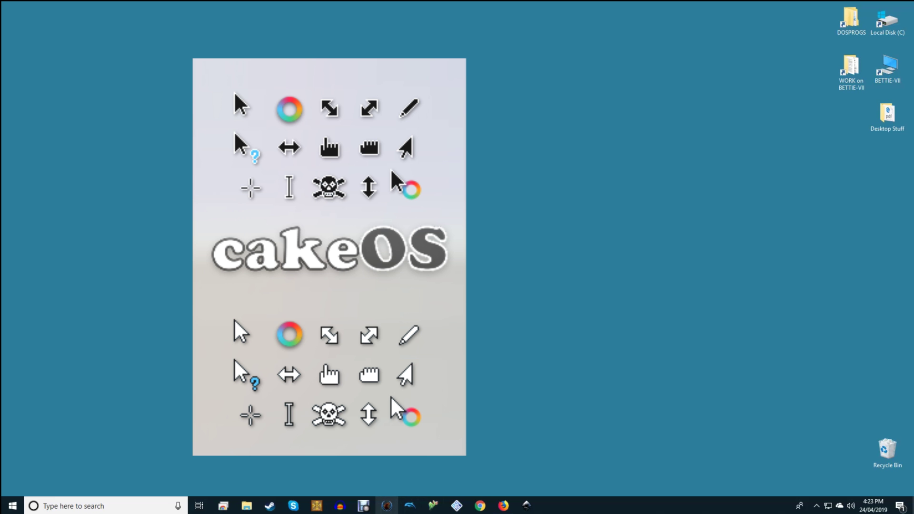
{"action": "key", "text": "Right"}
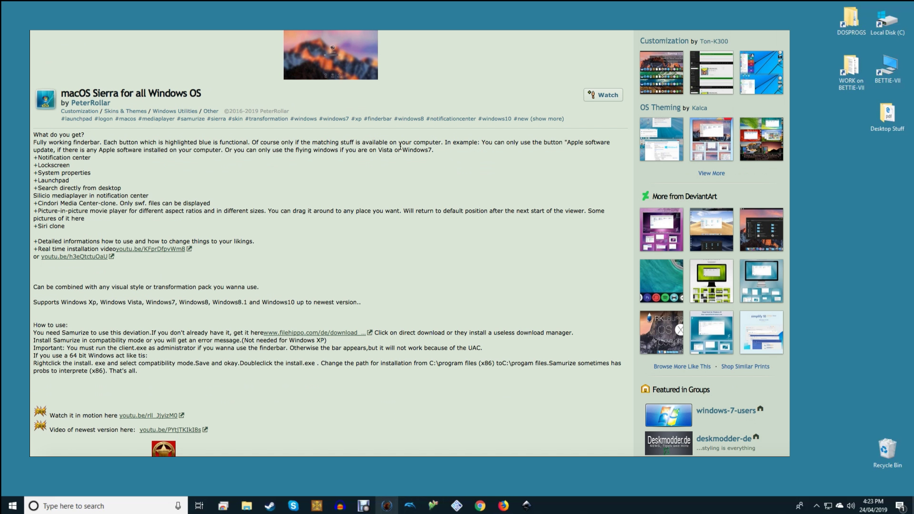
{"action": "scroll", "coordinate": [400, 146], "scroll_direction": "up", "scroll_amount": 5}
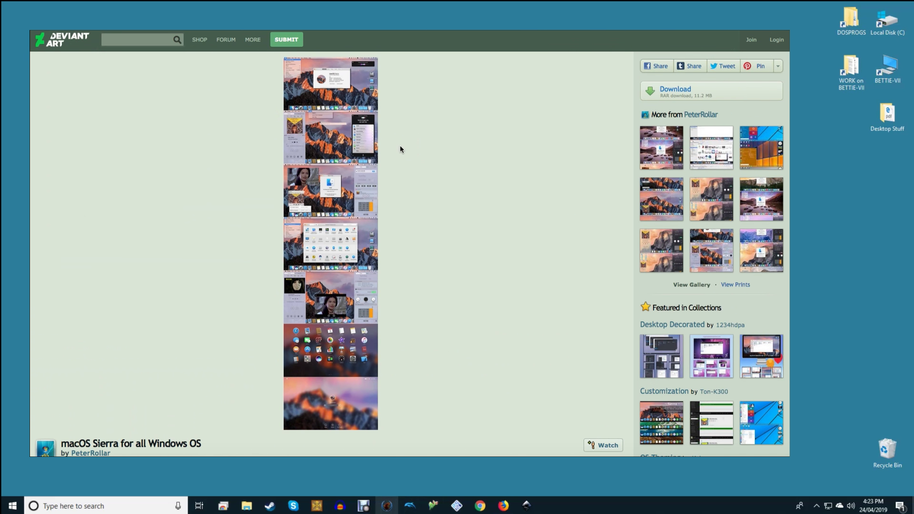
Open the macOS Sierra for all Windows OS screenshot at full size
{"action": "left_click", "coordinate": [333, 89]}
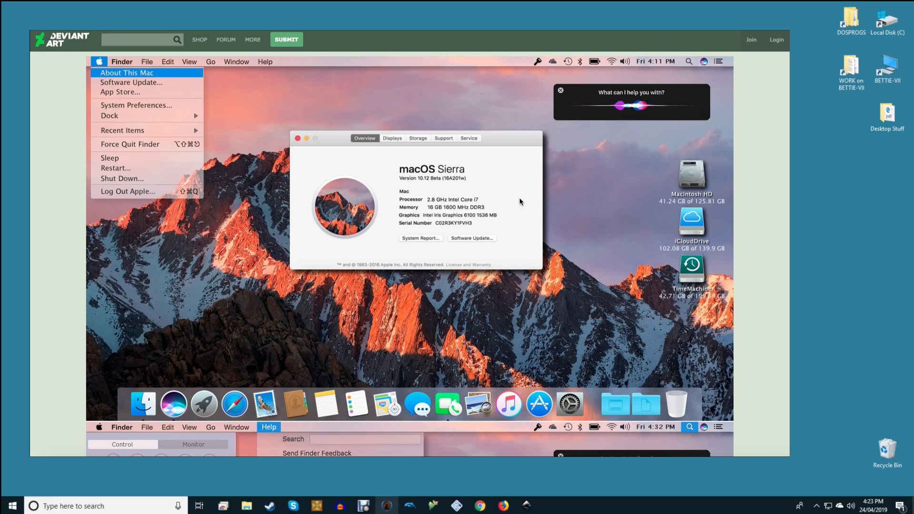
{"action": "scroll", "coordinate": [520, 198], "scroll_direction": "down", "scroll_amount": 3}
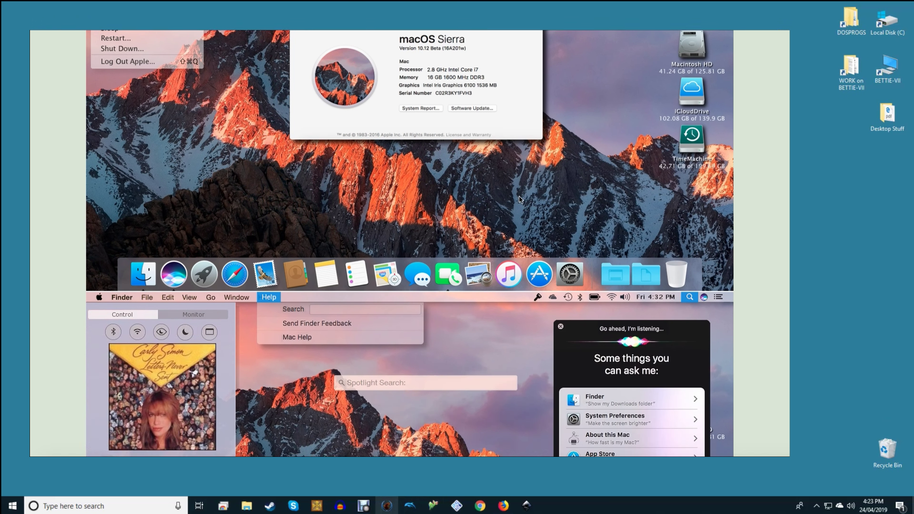
{"action": "scroll", "coordinate": [519, 195], "scroll_direction": "down", "scroll_amount": 2}
{"action": "scroll", "coordinate": [519, 194], "scroll_direction": "down", "scroll_amount": 2}
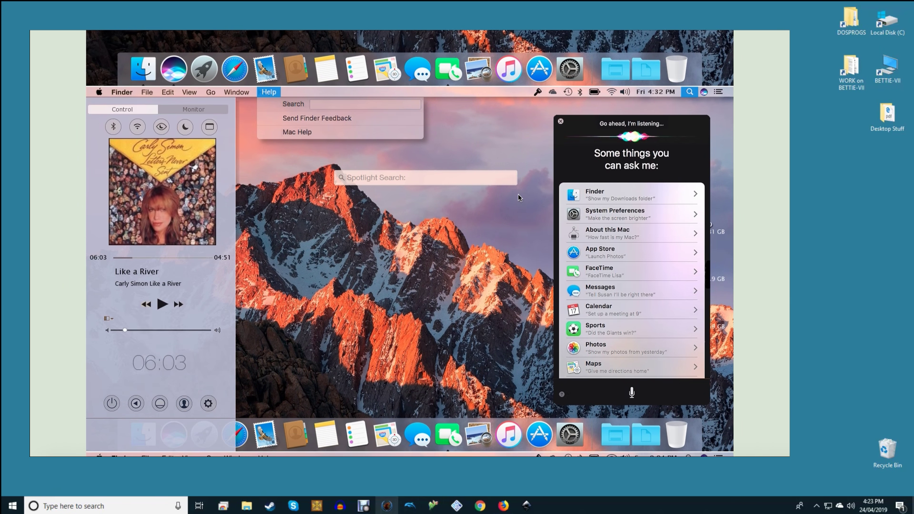
{"action": "scroll", "coordinate": [518, 194], "scroll_direction": "down", "scroll_amount": 1}
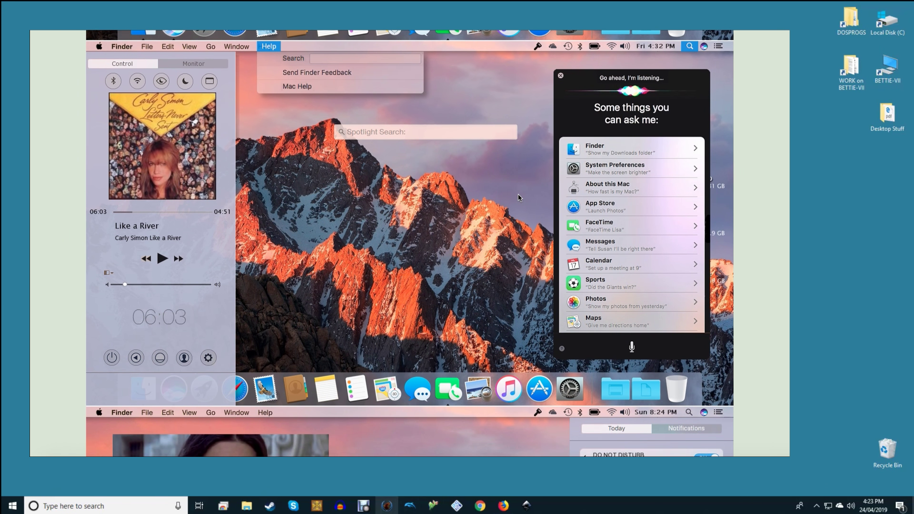
{"action": "scroll", "coordinate": [518, 193], "scroll_direction": "down", "scroll_amount": 2}
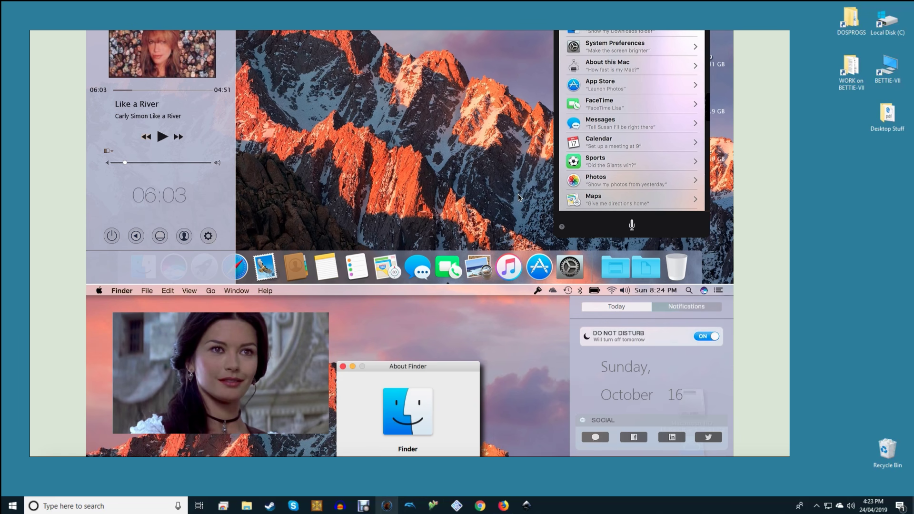
{"action": "scroll", "coordinate": [518, 193], "scroll_direction": "down", "scroll_amount": 3}
{"action": "scroll", "coordinate": [517, 193], "scroll_direction": "down", "scroll_amount": 1}
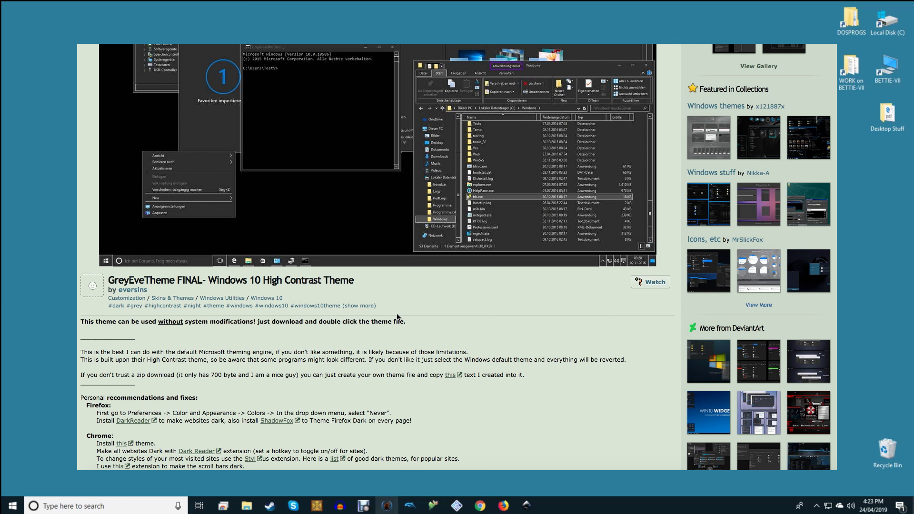
{"action": "scroll", "coordinate": [397, 318], "scroll_direction": "down", "scroll_amount": 2}
{"action": "scroll", "coordinate": [422, 311], "scroll_direction": "down", "scroll_amount": 1}
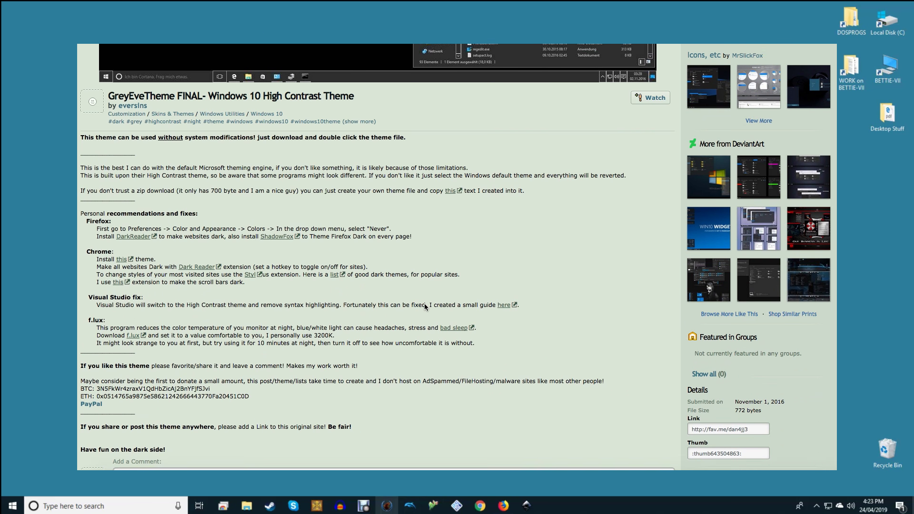
{"action": "scroll", "coordinate": [424, 307], "scroll_direction": "up", "scroll_amount": 1}
{"action": "scroll", "coordinate": [424, 307], "scroll_direction": "up", "scroll_amount": 1}
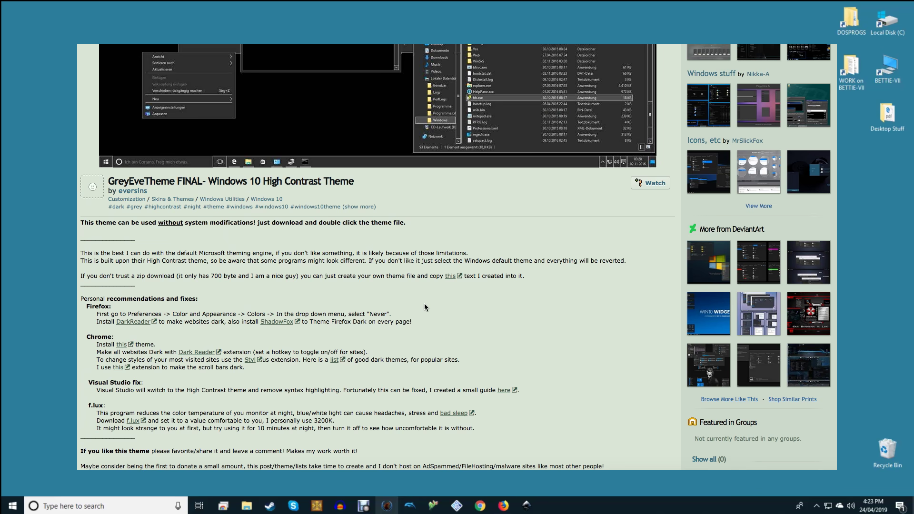
{"action": "scroll", "coordinate": [424, 307], "scroll_direction": "up", "scroll_amount": 1}
{"action": "scroll", "coordinate": [424, 303], "scroll_direction": "up", "scroll_amount": 2}
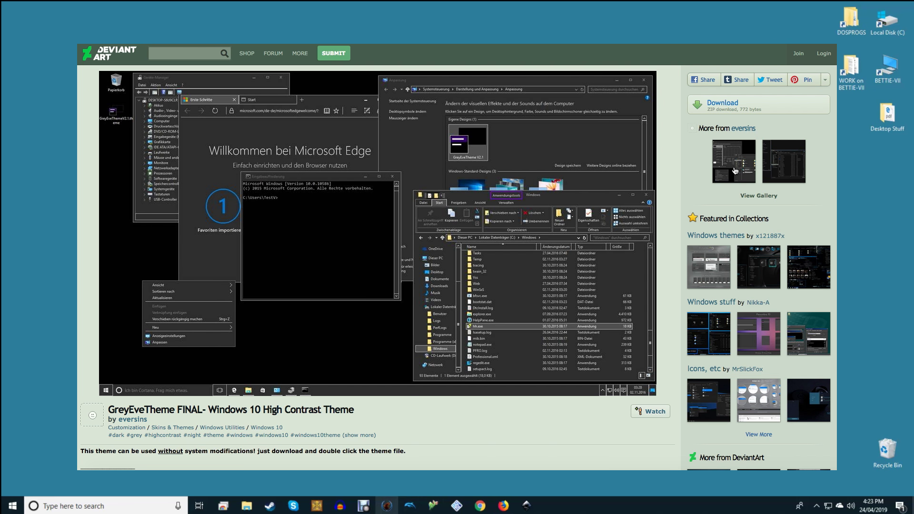
Open eversins' older DarkGrey Windows 10 High Contrast theme from More from eversins
{"action": "left_click", "coordinate": [734, 170]}
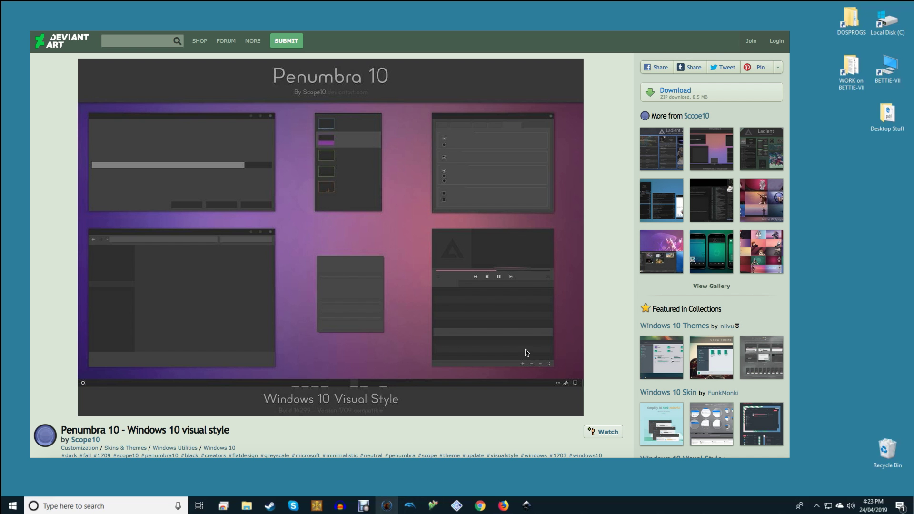
Enlarge the Penumbra 10 preview image, then return it to fitted size
{"action": "left_click", "coordinate": [346, 315]}
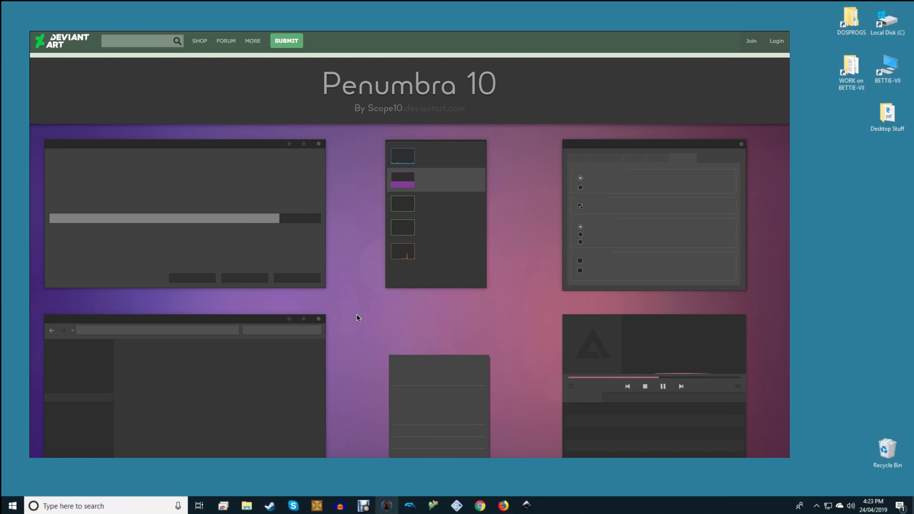
{"action": "scroll", "coordinate": [378, 315], "scroll_direction": "down", "scroll_amount": 3}
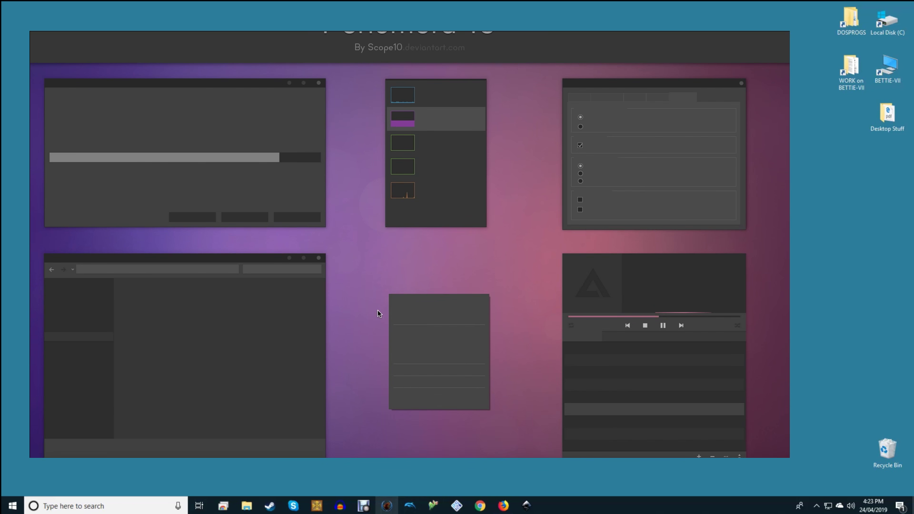
{"action": "scroll", "coordinate": [379, 313], "scroll_direction": "down", "scroll_amount": 1}
{"action": "scroll", "coordinate": [378, 313], "scroll_direction": "down", "scroll_amount": 1}
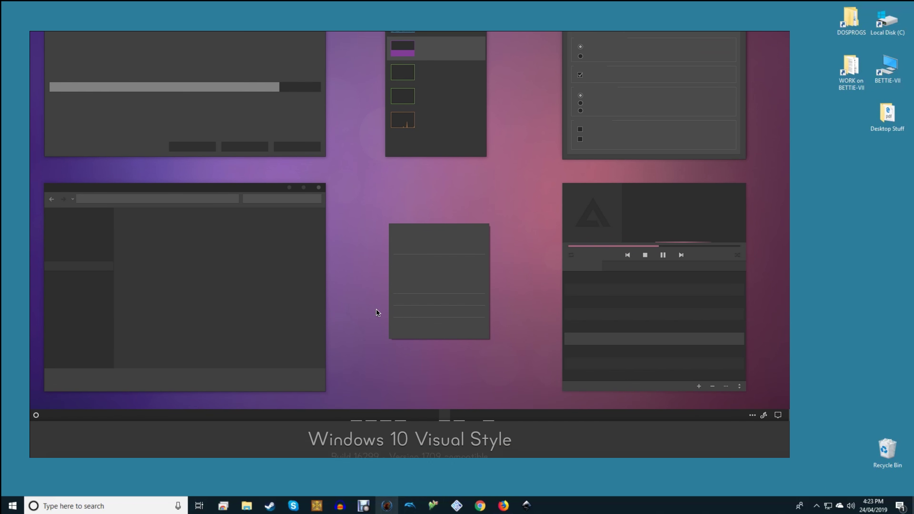
{"action": "scroll", "coordinate": [377, 312], "scroll_direction": "down", "scroll_amount": 1}
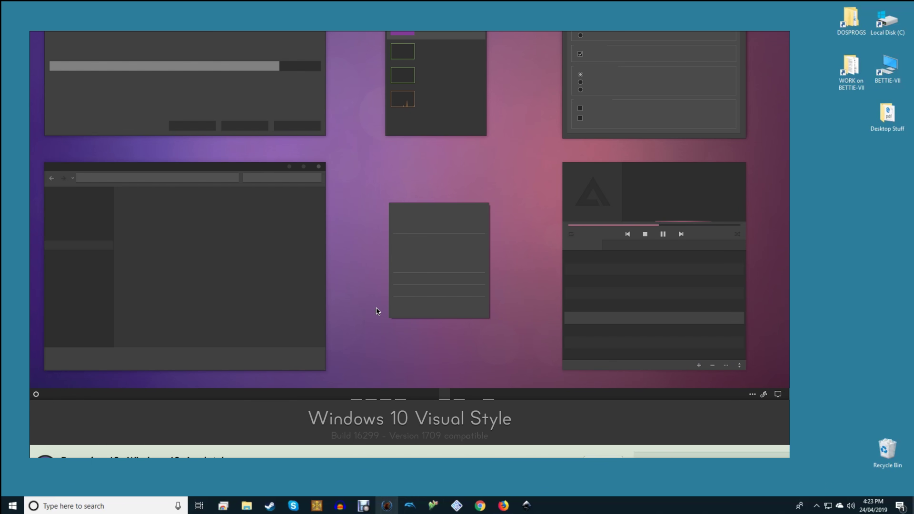
{"action": "left_click", "coordinate": [376, 311]}
{"action": "left_click", "coordinate": [378, 309]}
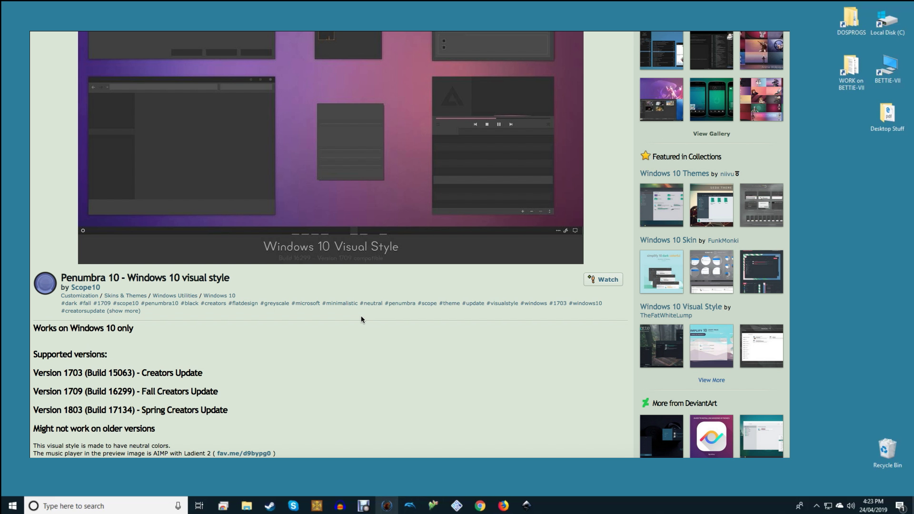
{"action": "scroll", "coordinate": [359, 315], "scroll_direction": "down", "scroll_amount": 1}
{"action": "scroll", "coordinate": [359, 314], "scroll_direction": "down", "scroll_amount": 1}
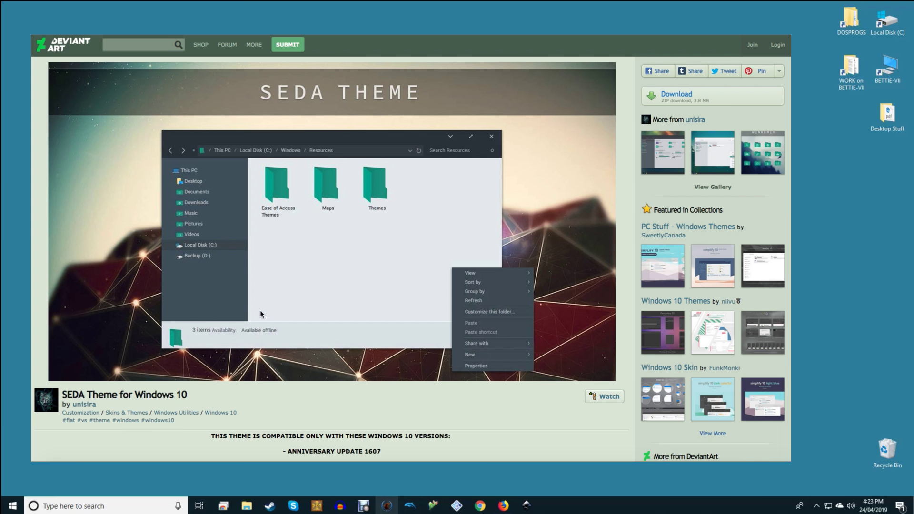
View the SEDA Theme for Windows 10 preview at full size, then close it
{"action": "left_click", "coordinate": [293, 272]}
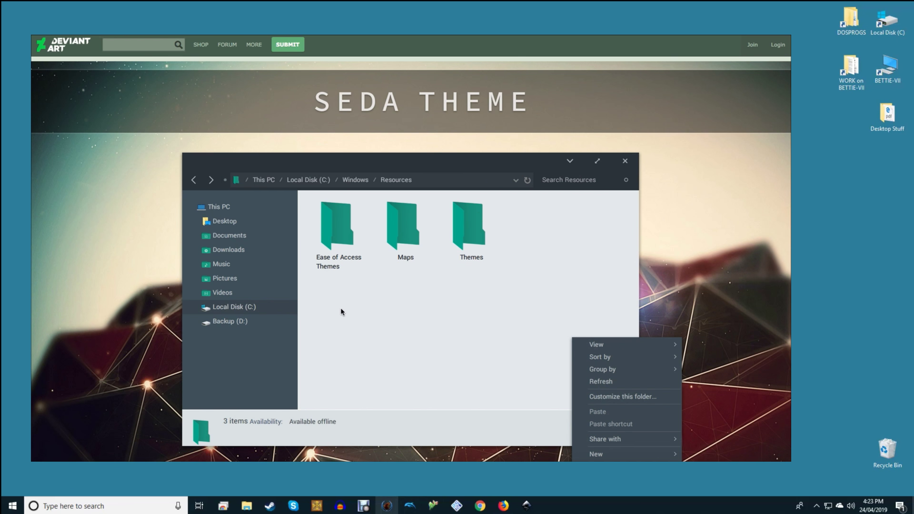
{"action": "scroll", "coordinate": [341, 308], "scroll_direction": "down", "scroll_amount": 1}
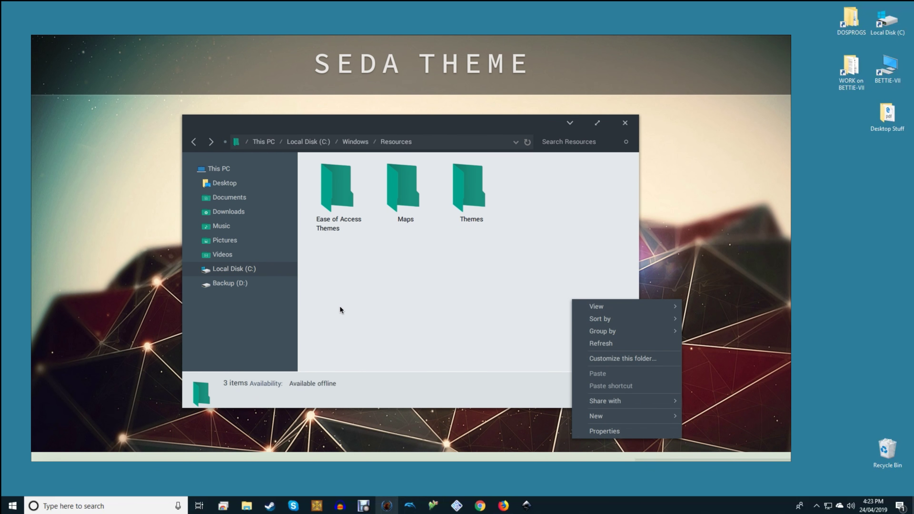
{"action": "scroll", "coordinate": [339, 306], "scroll_direction": "down", "scroll_amount": 1}
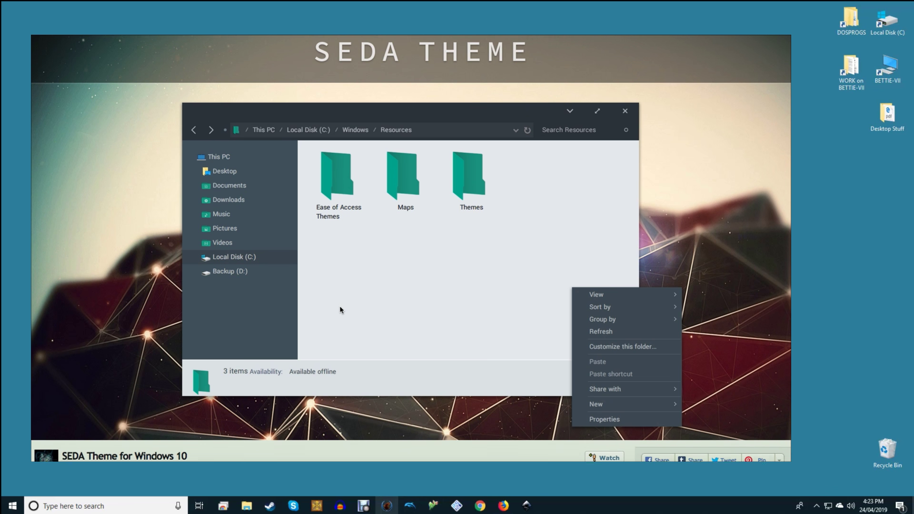
{"action": "scroll", "coordinate": [339, 306], "scroll_direction": "down", "scroll_amount": 1}
{"action": "scroll", "coordinate": [339, 309], "scroll_direction": "down", "scroll_amount": 1}
{"action": "left_click", "coordinate": [337, 301]}
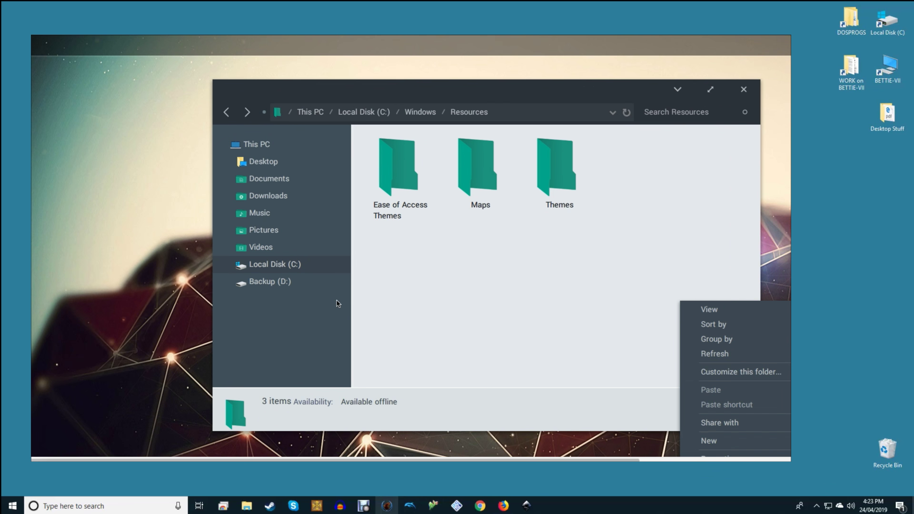
{"action": "left_click", "coordinate": [358, 298]}
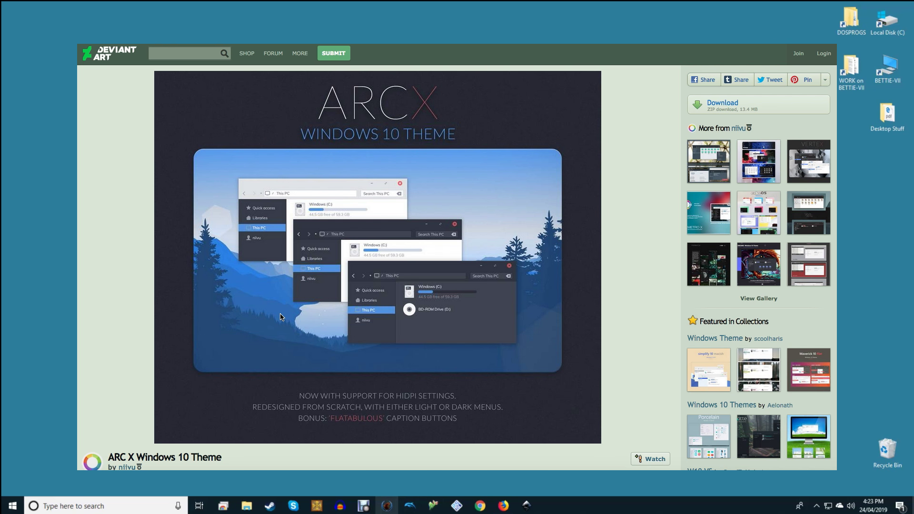
{"action": "scroll", "coordinate": [281, 317], "scroll_direction": "down", "scroll_amount": 5}
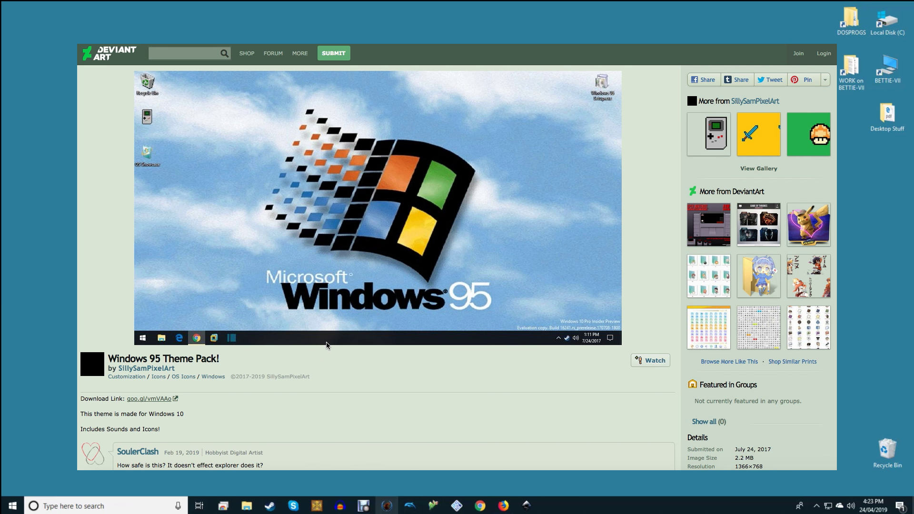
{"action": "scroll", "coordinate": [340, 337], "scroll_direction": "down", "scroll_amount": 2}
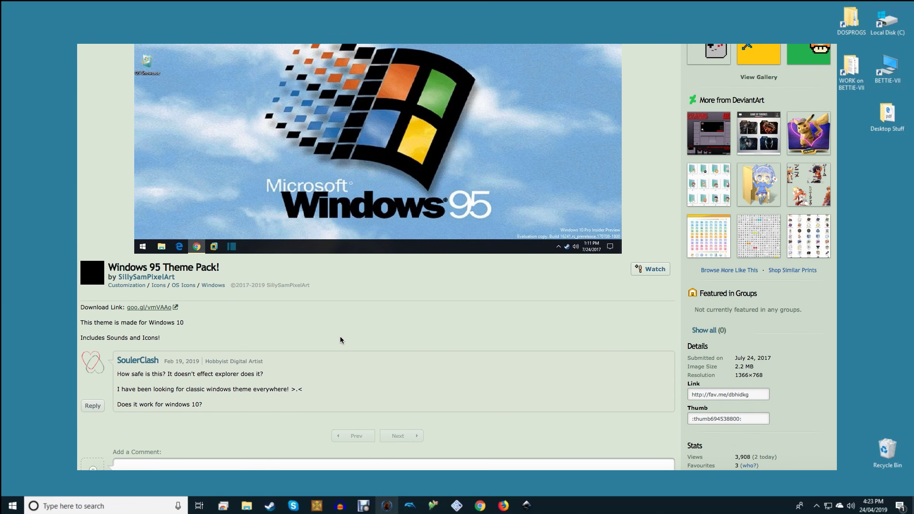
{"action": "scroll", "coordinate": [340, 336], "scroll_direction": "up", "scroll_amount": 2}
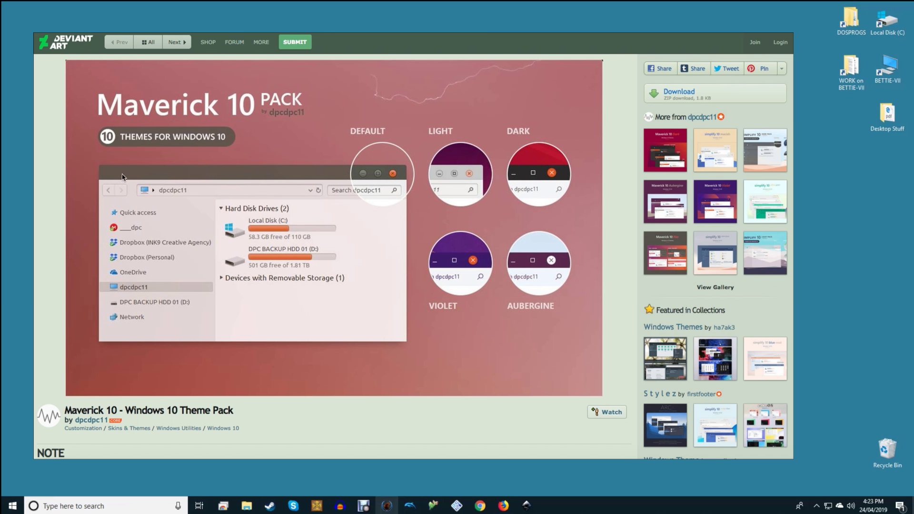
Step through Simplify 10 Dark and Light, then enlarge the LAB preview image
{"action": "key", "text": "Right"}
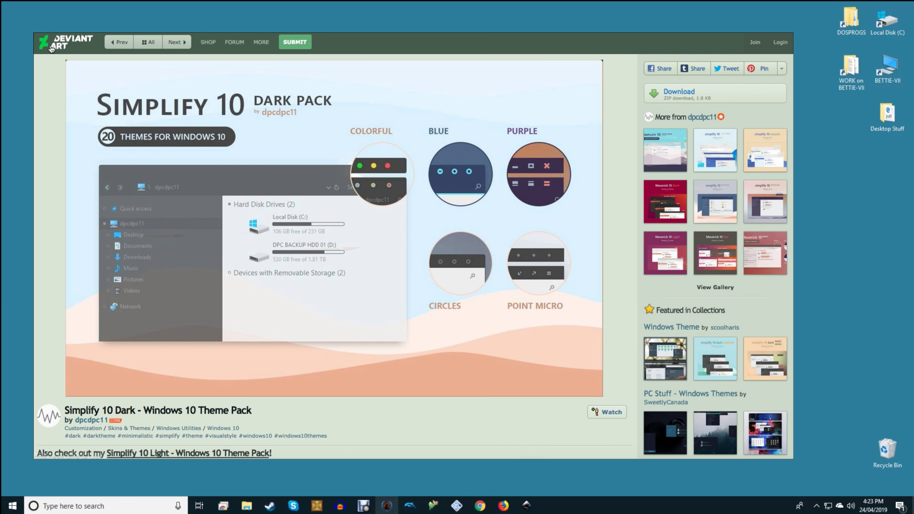
{"action": "key", "text": "Right"}
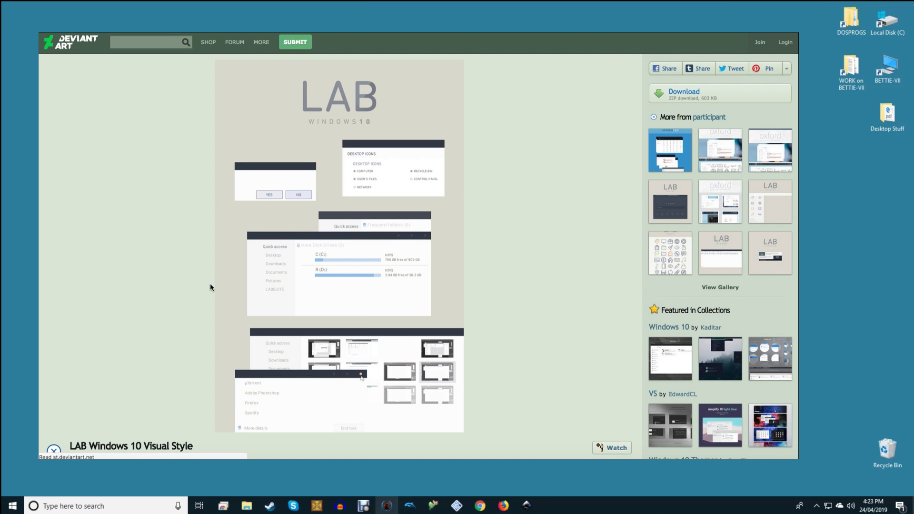
{"action": "left_click", "coordinate": [338, 192]}
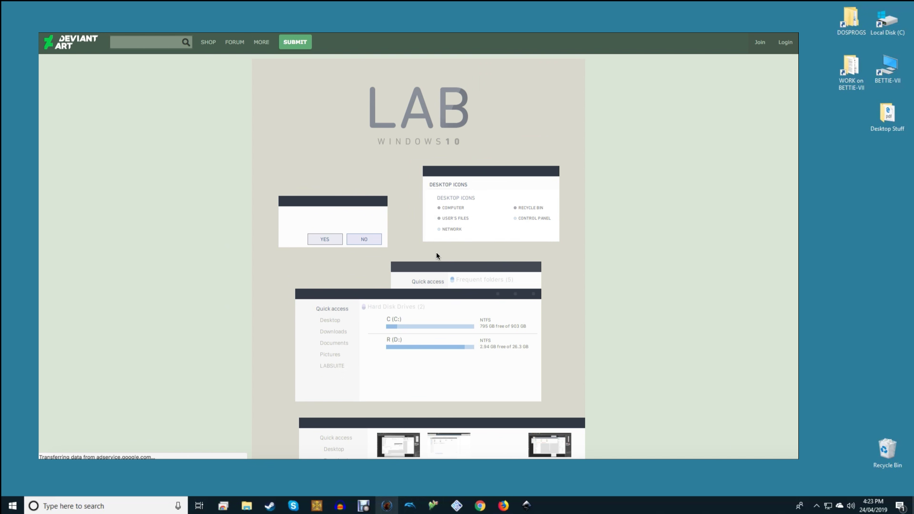
{"action": "scroll", "coordinate": [469, 260], "scroll_direction": "down", "scroll_amount": 1}
{"action": "scroll", "coordinate": [468, 259], "scroll_direction": "down", "scroll_amount": 2}
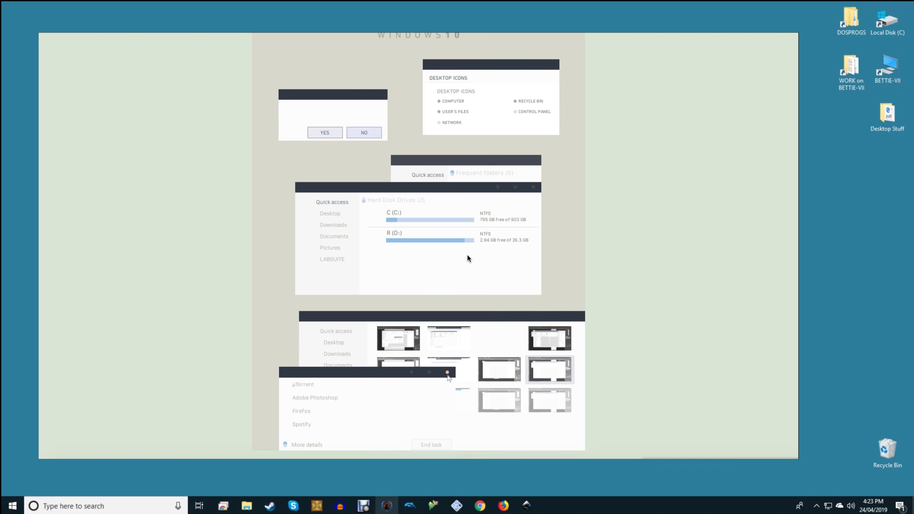
{"action": "scroll", "coordinate": [467, 254], "scroll_direction": "down", "scroll_amount": 1}
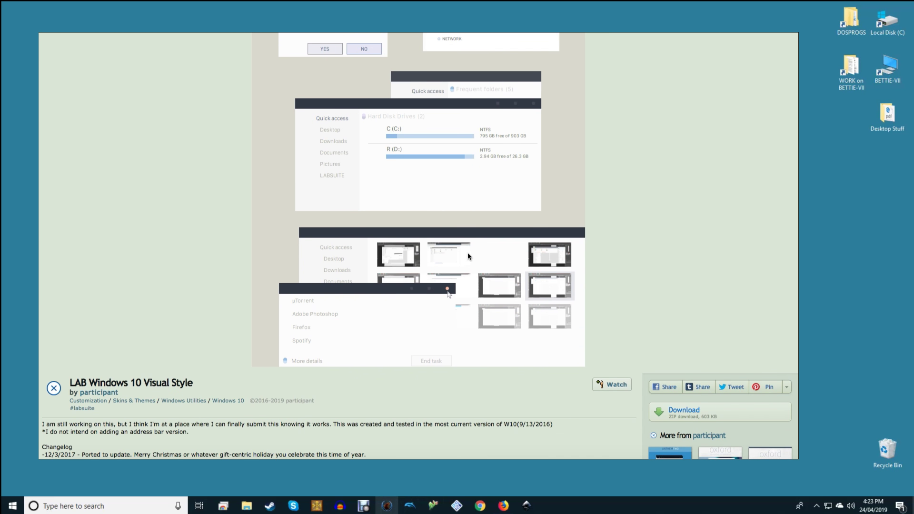
{"action": "scroll", "coordinate": [468, 255], "scroll_direction": "up", "scroll_amount": 1}
{"action": "scroll", "coordinate": [468, 255], "scroll_direction": "up", "scroll_amount": 1}
{"action": "scroll", "coordinate": [468, 255], "scroll_direction": "up", "scroll_amount": 1}
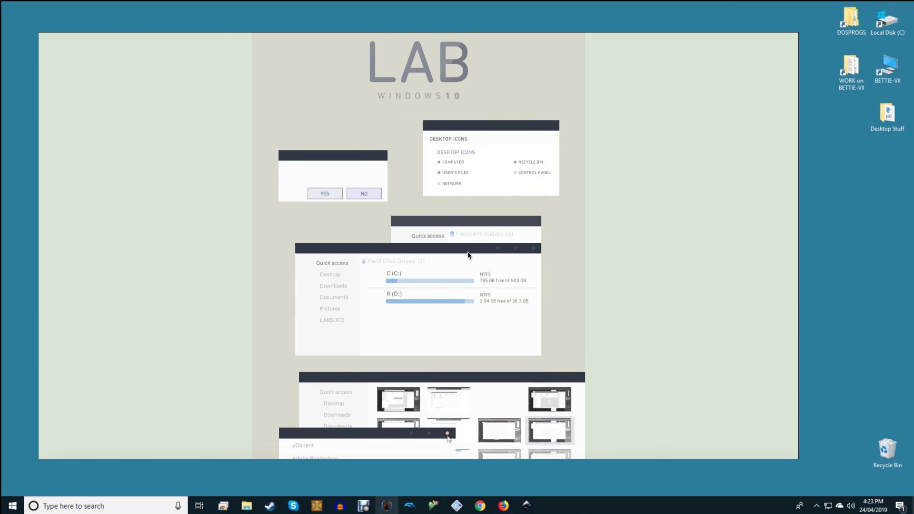